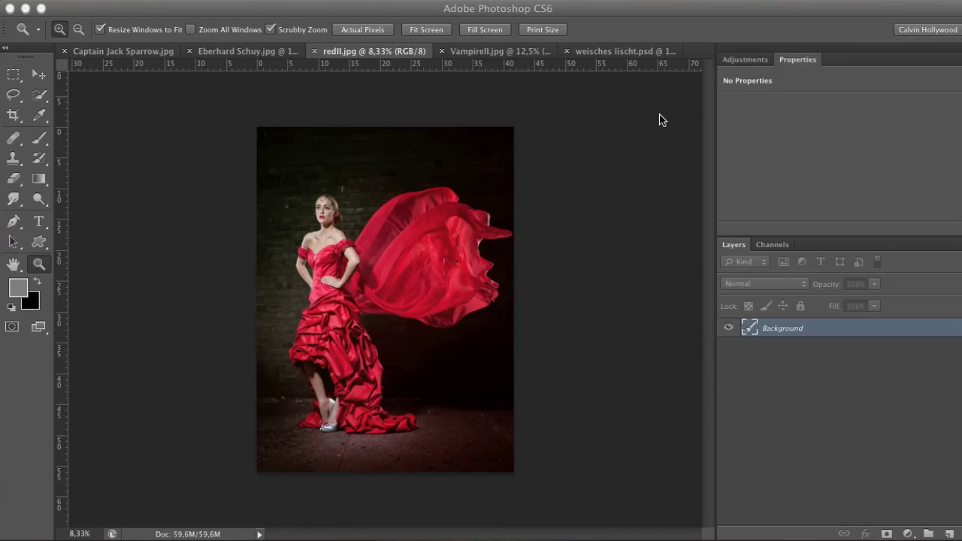
# Step: Move from the Eberhard Schuy portrait to the Vampirell document, then zoom and recenter the view
pyautogui.click(240, 51)
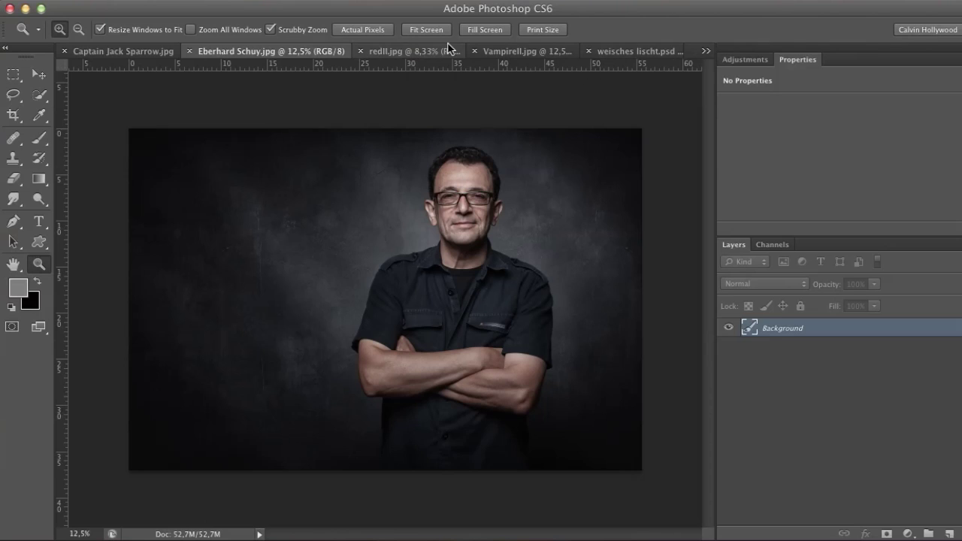
pyautogui.click(526, 51)
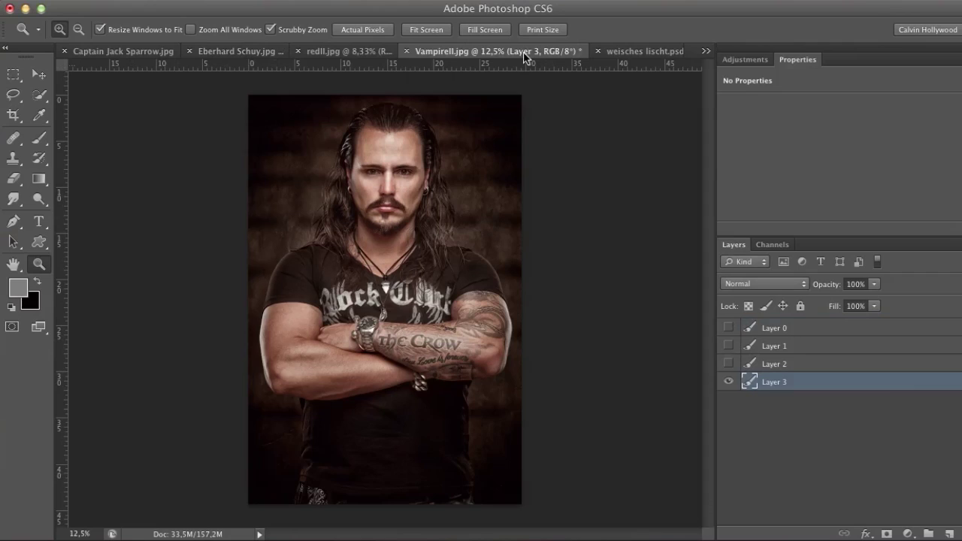
pyautogui.click(322, 197)
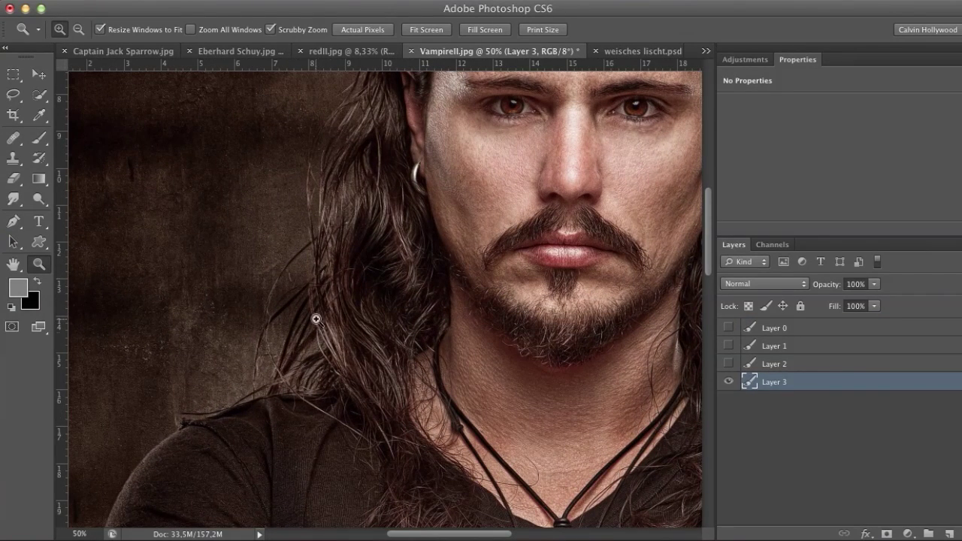
pyautogui.keyDown('alt'); pyautogui.click(409, 312); pyautogui.keyUp('alt')
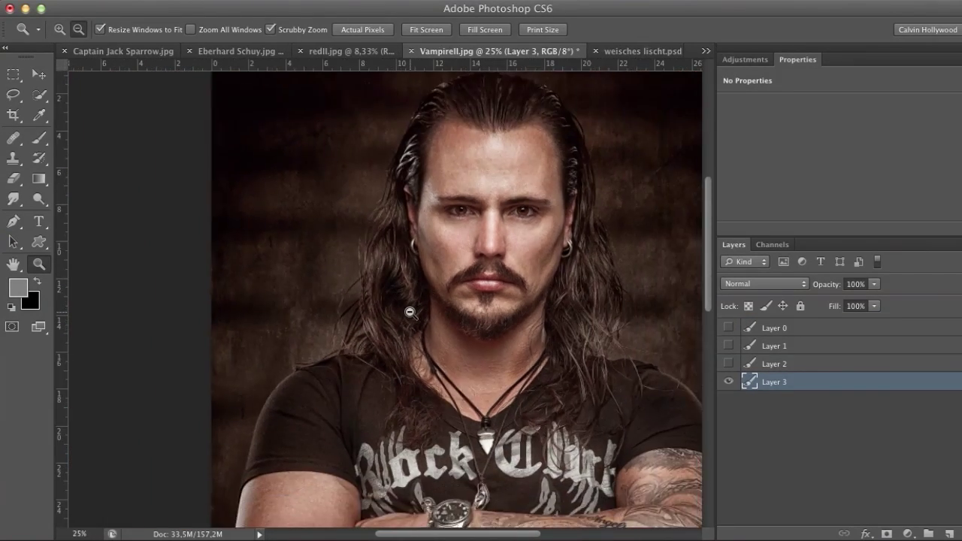
pyautogui.keyDown('alt'); pyautogui.click(410, 312); pyautogui.keyUp('alt')
pyautogui.moveTo(561, 327); pyautogui.dragTo(507, 254)
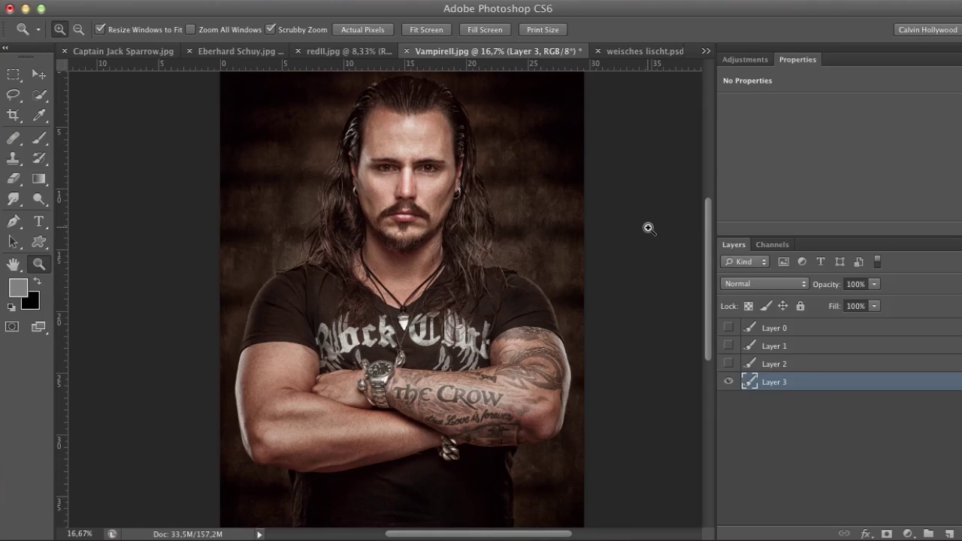
# Step: Turn on Layers 2, 1 and 0, make Layer 0 active, and zoom over the vampire
pyautogui.click(729, 364)
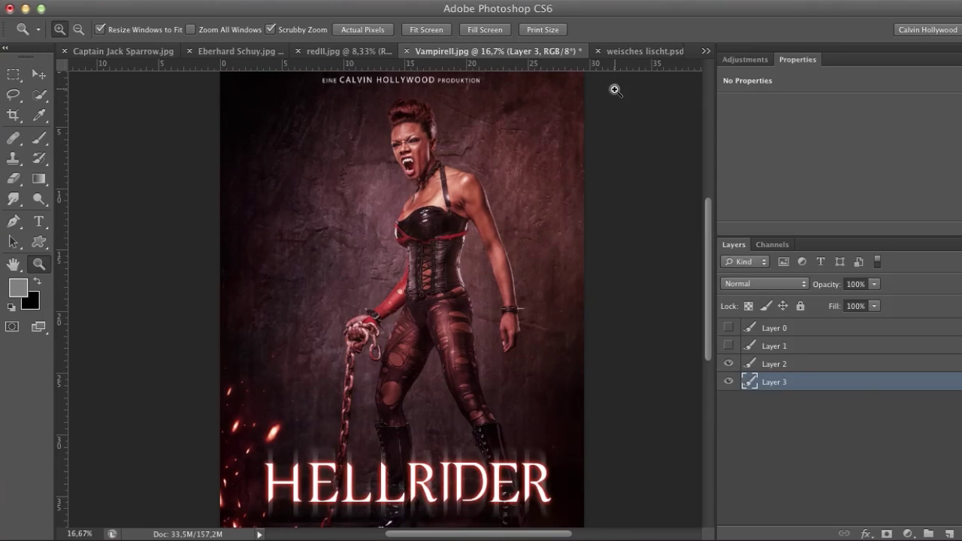
pyautogui.keyDown('alt'); pyautogui.click(465, 263); pyautogui.keyUp('alt')
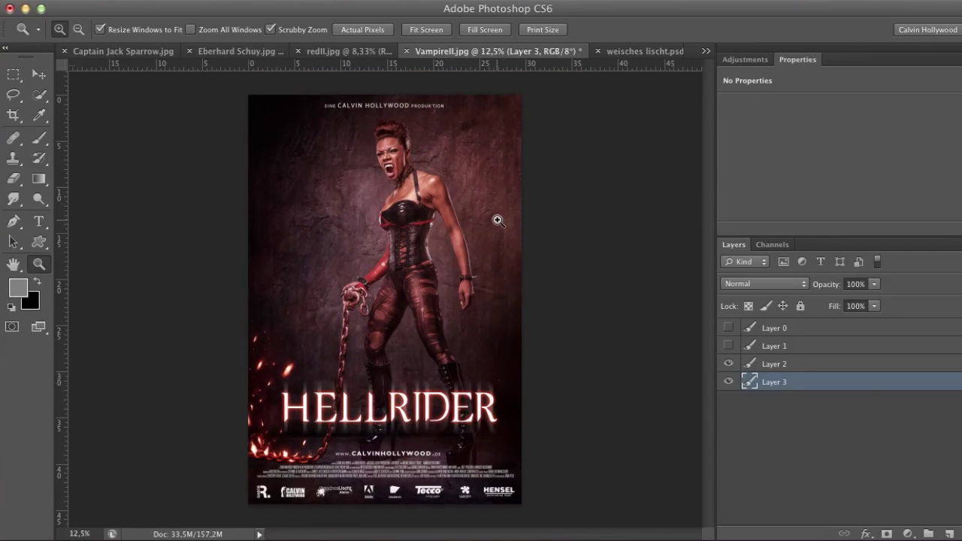
pyautogui.click(728, 346)
pyautogui.click(729, 328)
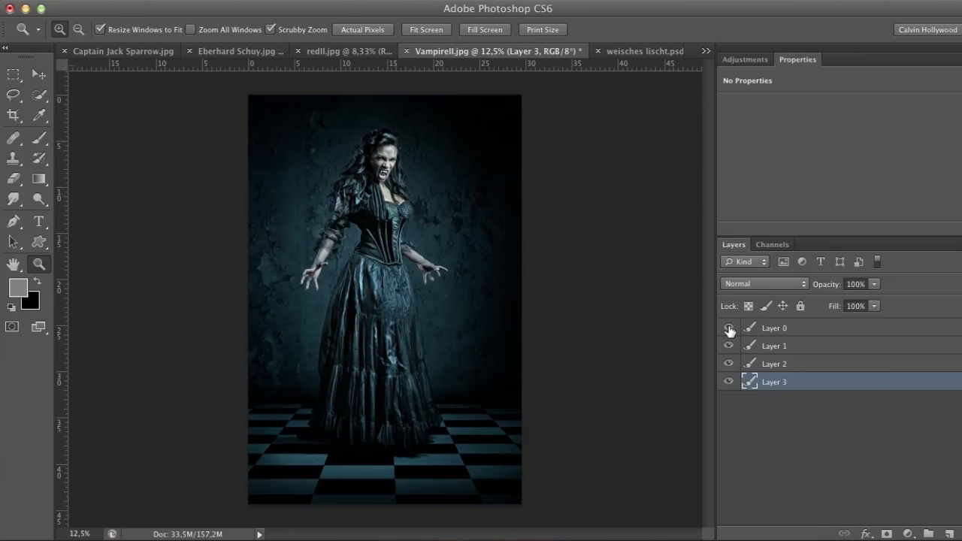
pyautogui.click(810, 331)
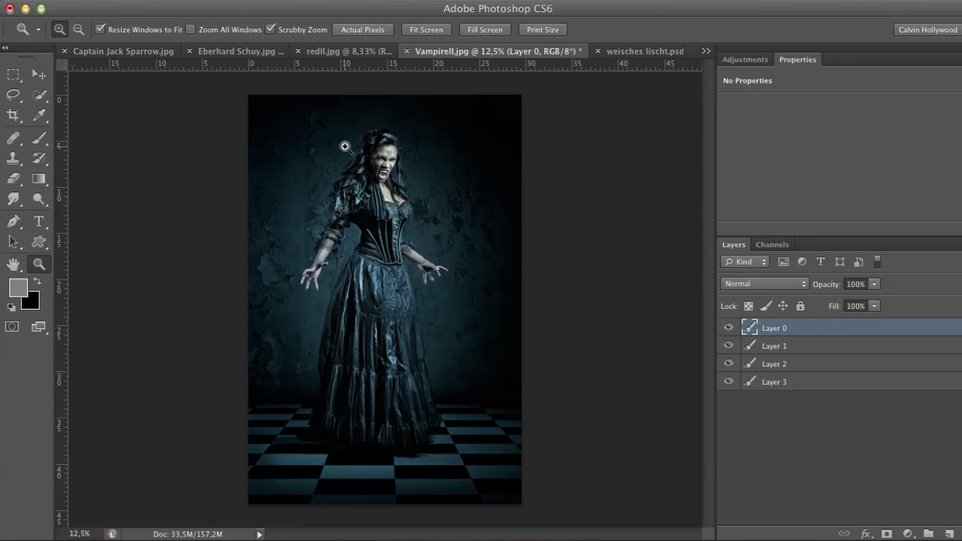
pyautogui.click(366, 261)
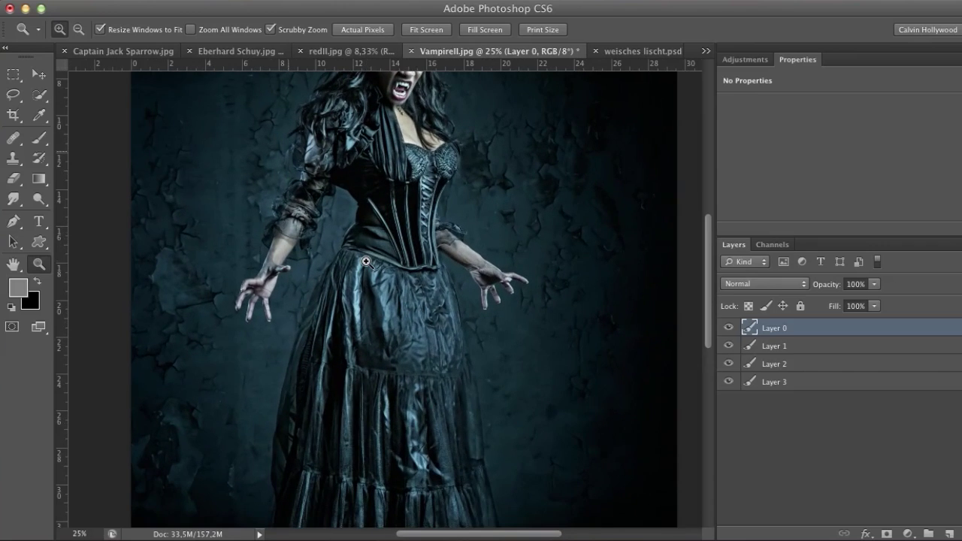
pyautogui.keyDown('alt'); pyautogui.click(381, 263); pyautogui.keyUp('alt')
pyautogui.keyDown('alt'); pyautogui.click(382, 263); pyautogui.keyUp('alt')
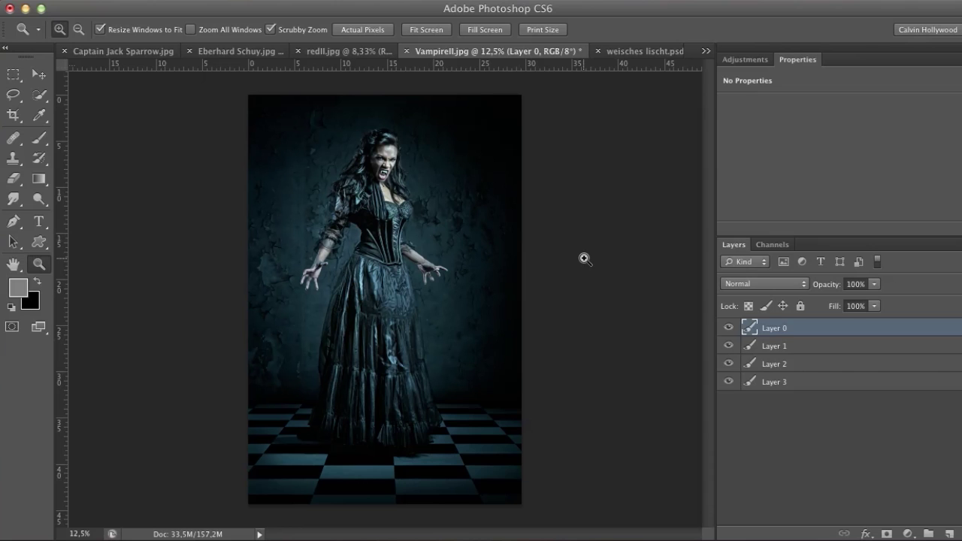
# Step: Bring up the Captain Jack Sparrow photo and zoom in on the pirate's face and bandana
pyautogui.click(119, 51)
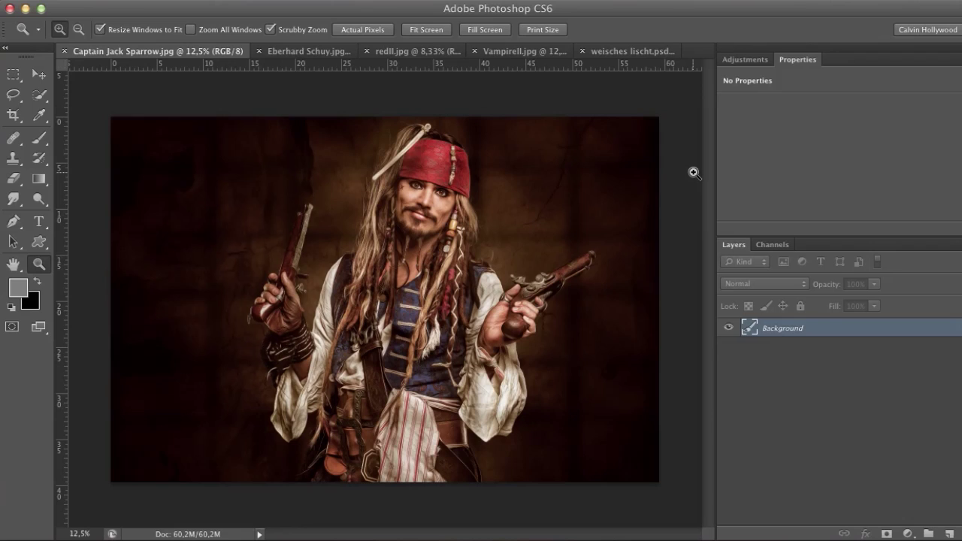
pyautogui.moveTo(419, 224); pyautogui.dragTo(533, 216)
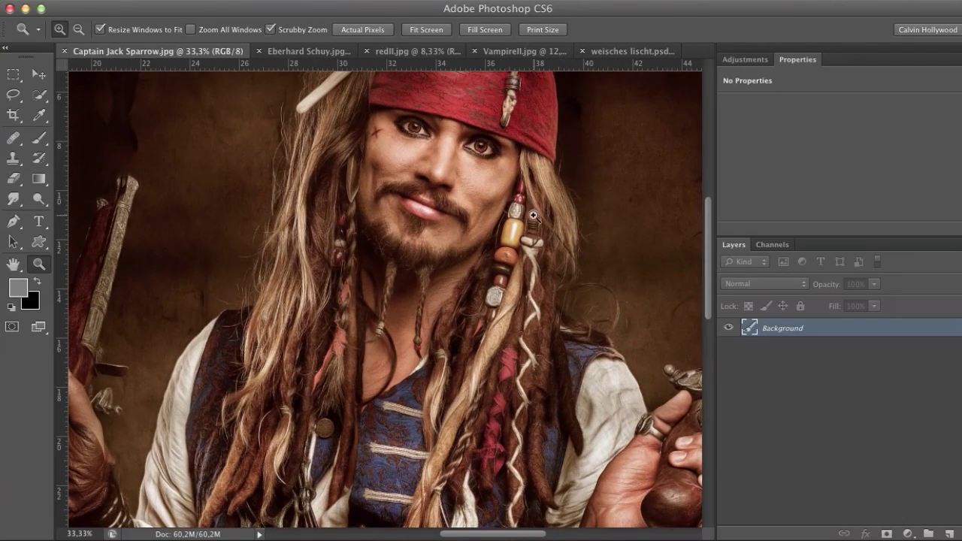
pyautogui.click(274, 227)
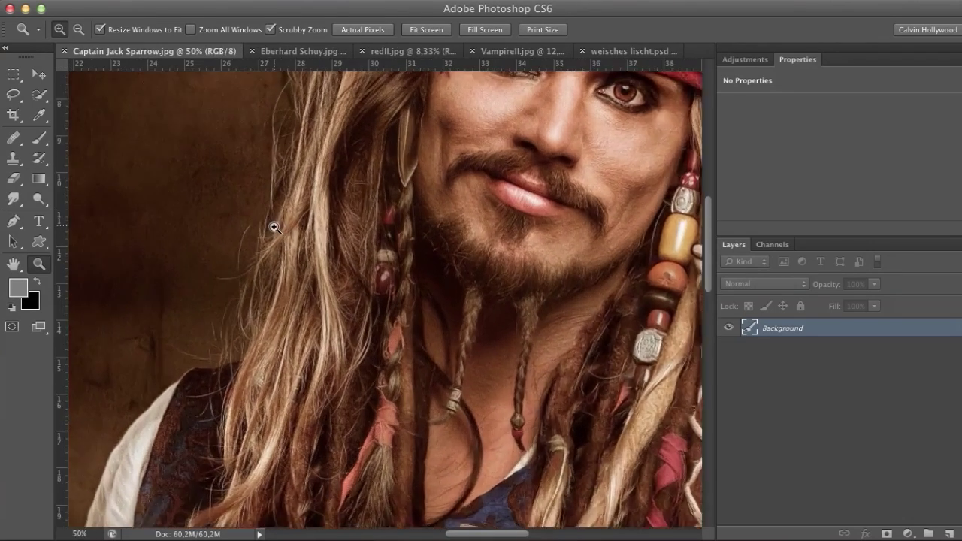
pyautogui.click(275, 227)
pyautogui.moveTo(296, 131); pyautogui.dragTo(221, 296)
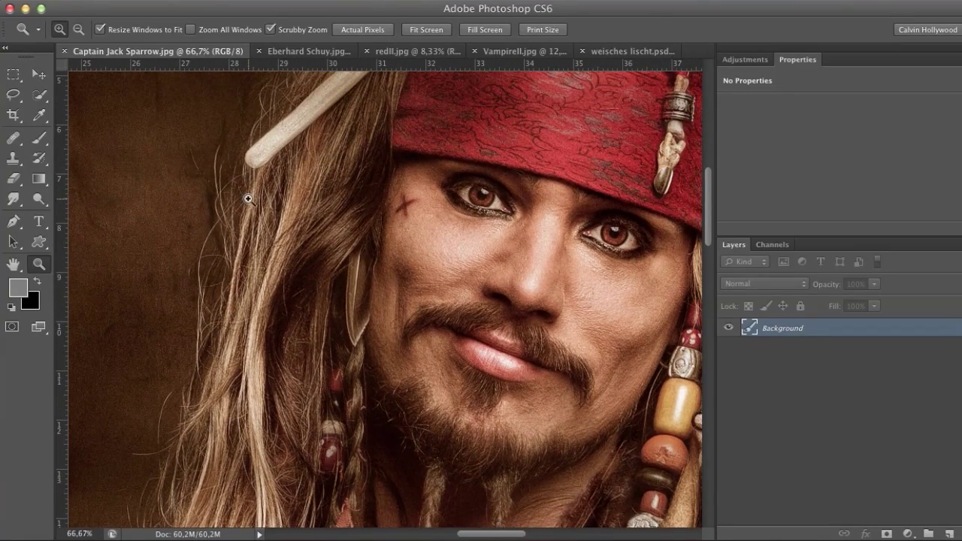
# Step: Zoom back out to the whole pirate, then switch to weisches lischt.psd
pyautogui.keyDown('alt'); pyautogui.click(297, 311); pyautogui.keyUp('alt')
pyautogui.keyDown('alt'); pyautogui.click(303, 318); pyautogui.keyUp('alt')
pyautogui.keyDown('alt'); pyautogui.click(303, 318); pyautogui.keyUp('alt')
pyautogui.keyDown('alt'); pyautogui.click(303, 319); pyautogui.keyUp('alt')
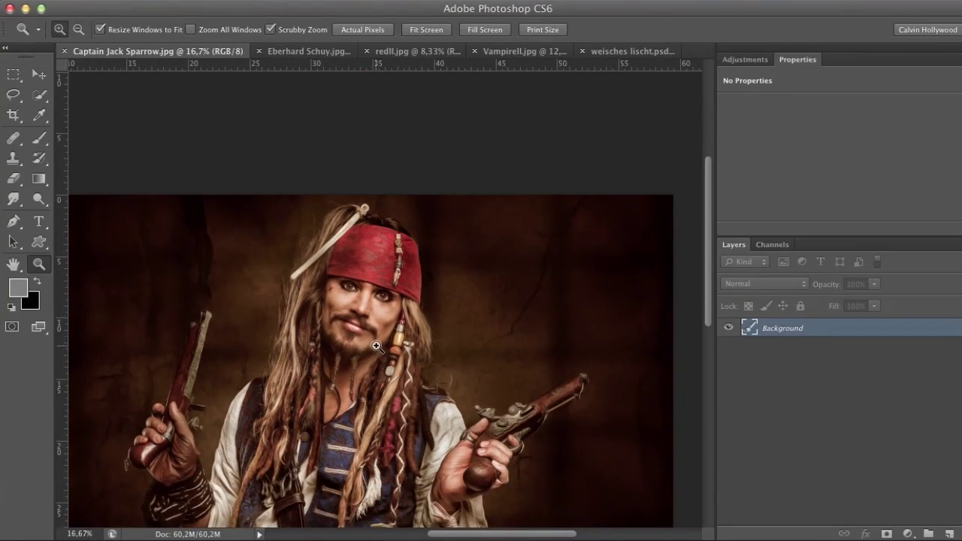
pyautogui.moveTo(377, 346); pyautogui.dragTo(401, 228)
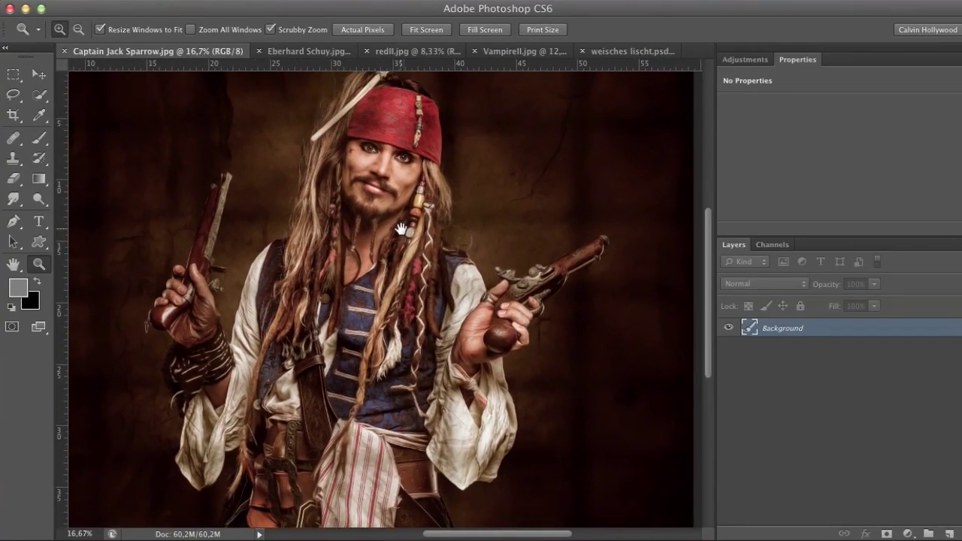
pyautogui.click(634, 51)
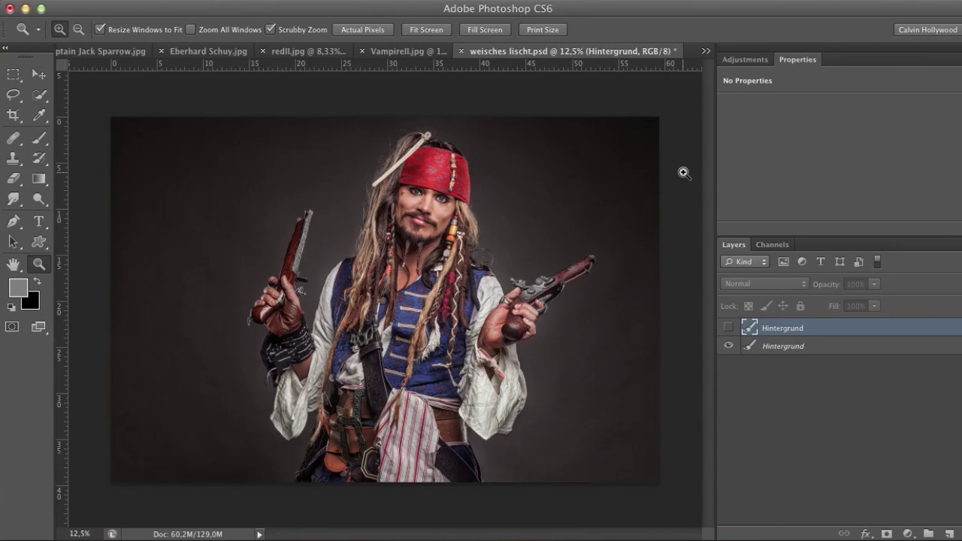
# Step: Show the top Hintergrund texture layer over the pirate, then hide it again to compare
pyautogui.click(729, 329)
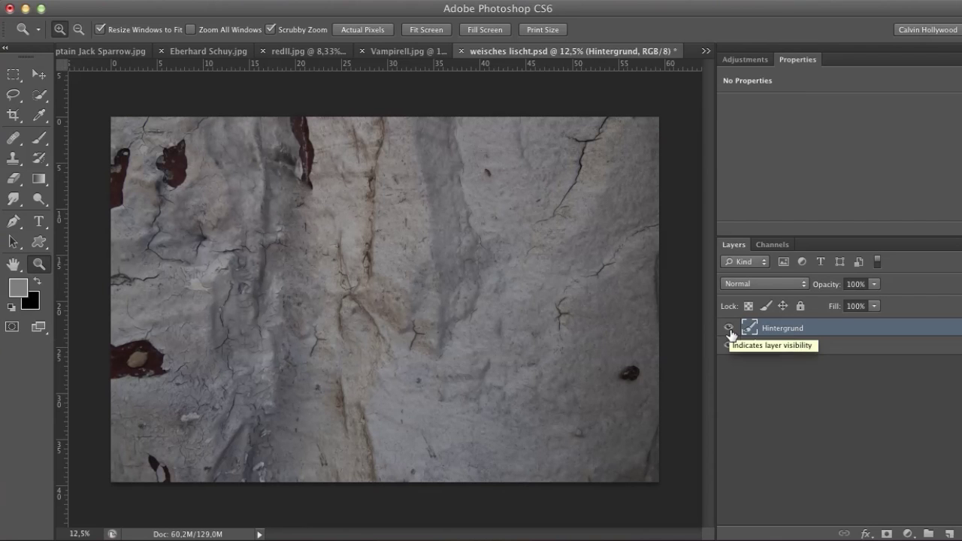
pyautogui.click(728, 328)
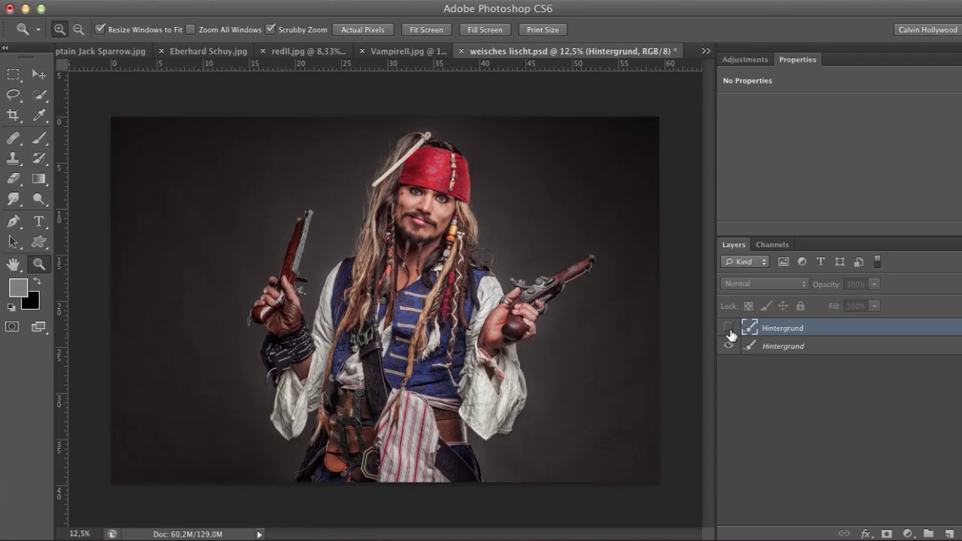
# Step: Show the texture layer and set the Layers panel thumbnails to medium size
pyautogui.click(729, 328)
pyautogui.rightClick(750, 328)
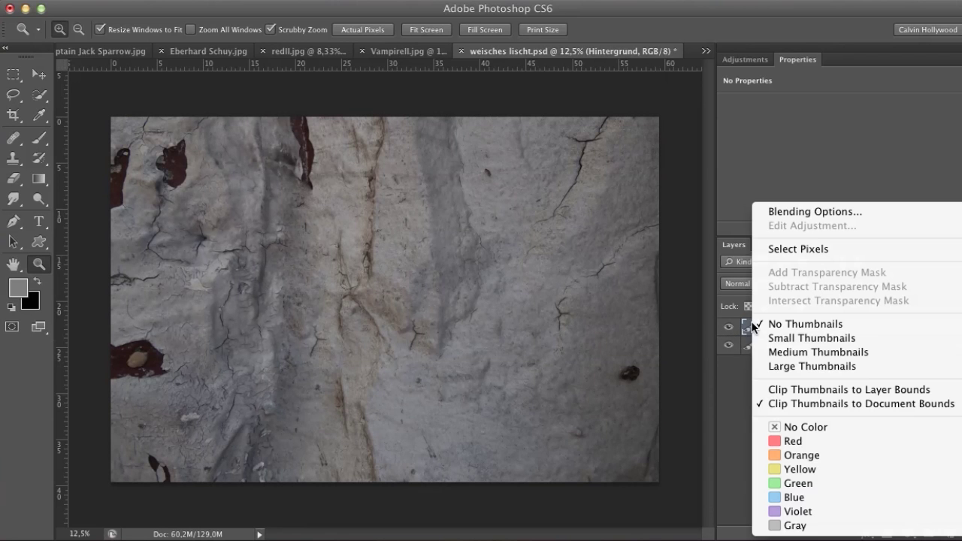
pyautogui.click(800, 351)
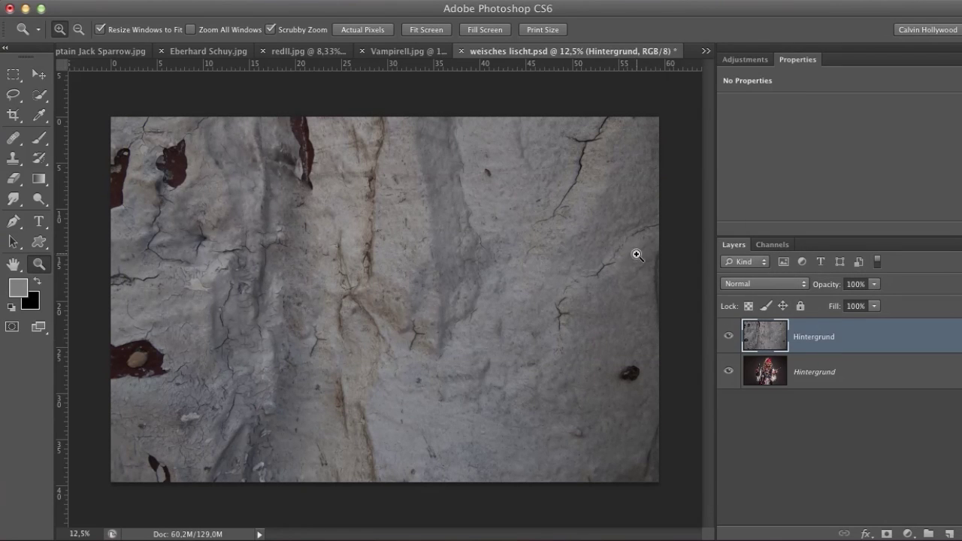
pyautogui.click(730, 337)
pyautogui.click(730, 338)
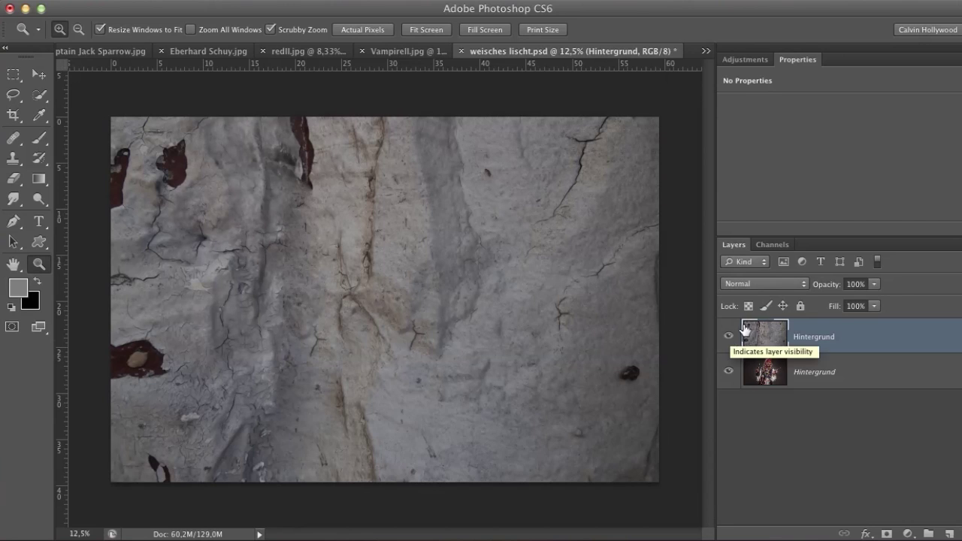
# Step: Blend the texture layer in Soft Light and zoom out to fit the whole pirate photo
pyautogui.click(766, 284)
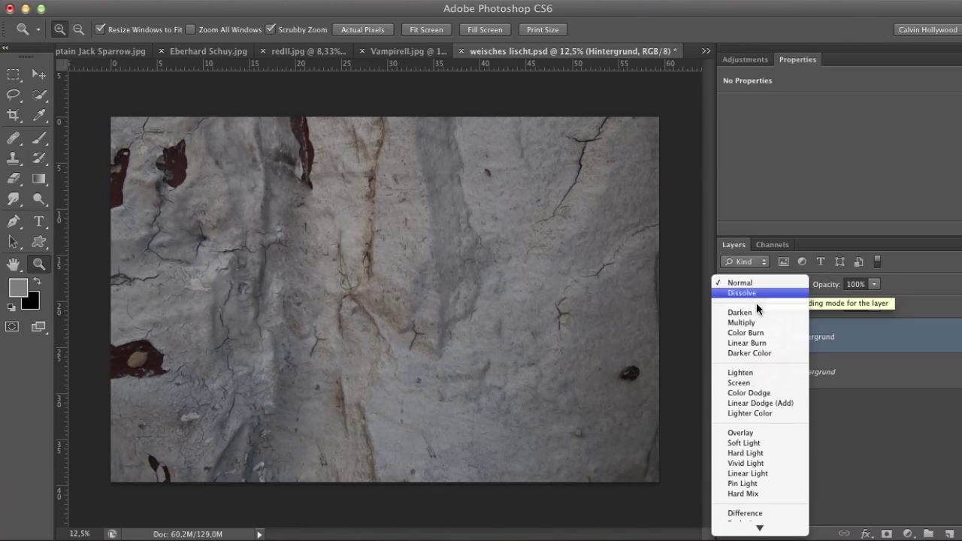
pyautogui.click(765, 442)
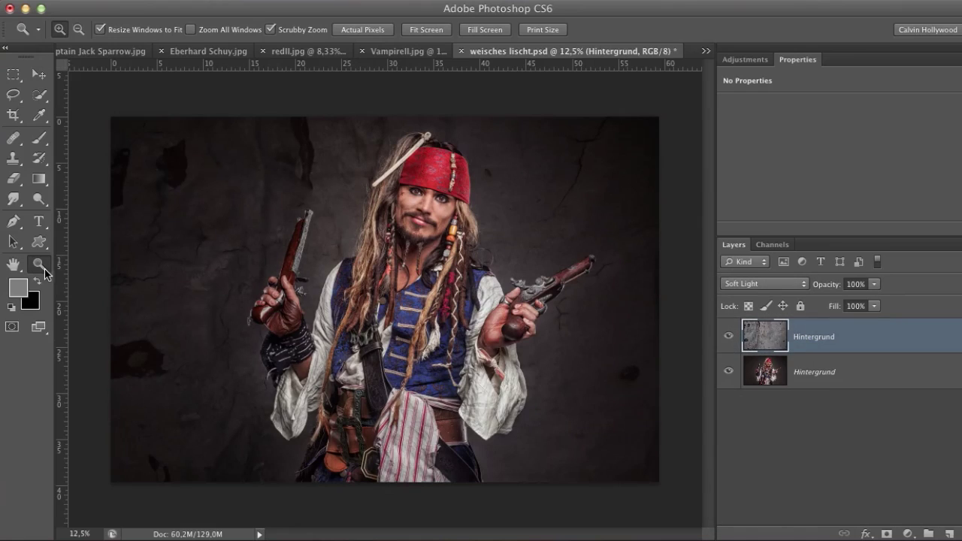
pyautogui.moveTo(402, 224); pyautogui.dragTo(402, 223)
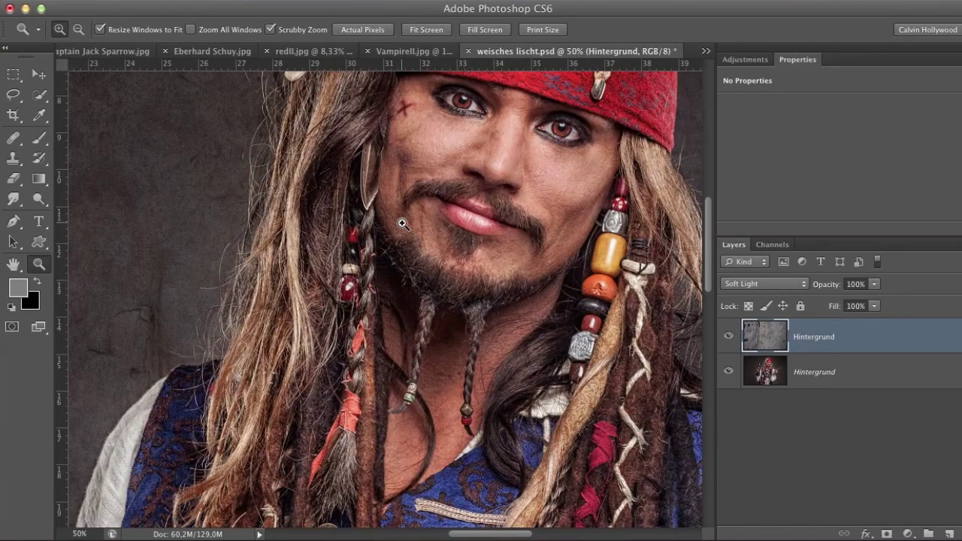
pyautogui.keyDown('alt'); pyautogui.click(404, 222); pyautogui.keyUp('alt')
pyautogui.keyDown('alt'); pyautogui.click(406, 223); pyautogui.keyUp('alt')
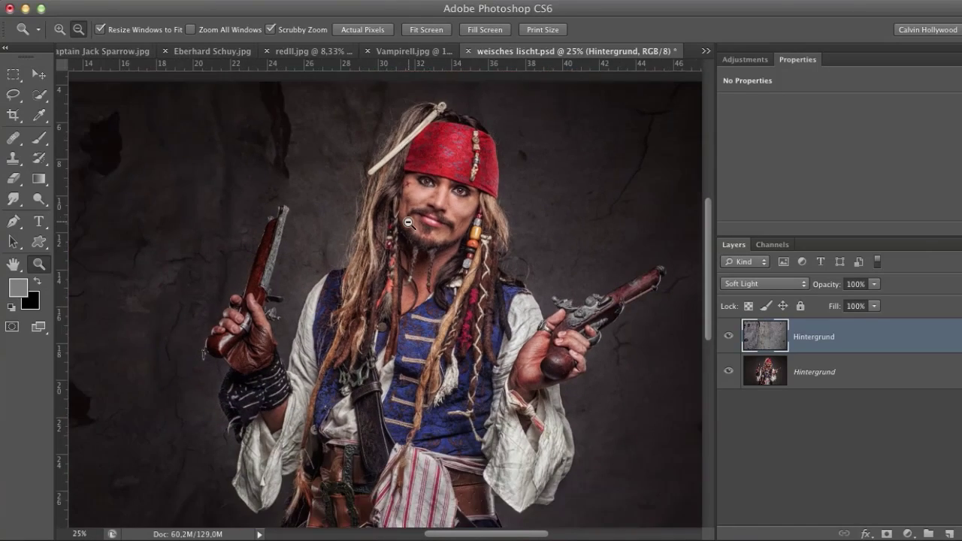
pyautogui.keyDown('alt'); pyautogui.click(408, 223); pyautogui.keyUp('alt')
pyautogui.keyDown('alt'); pyautogui.click(407, 223); pyautogui.keyUp('alt')
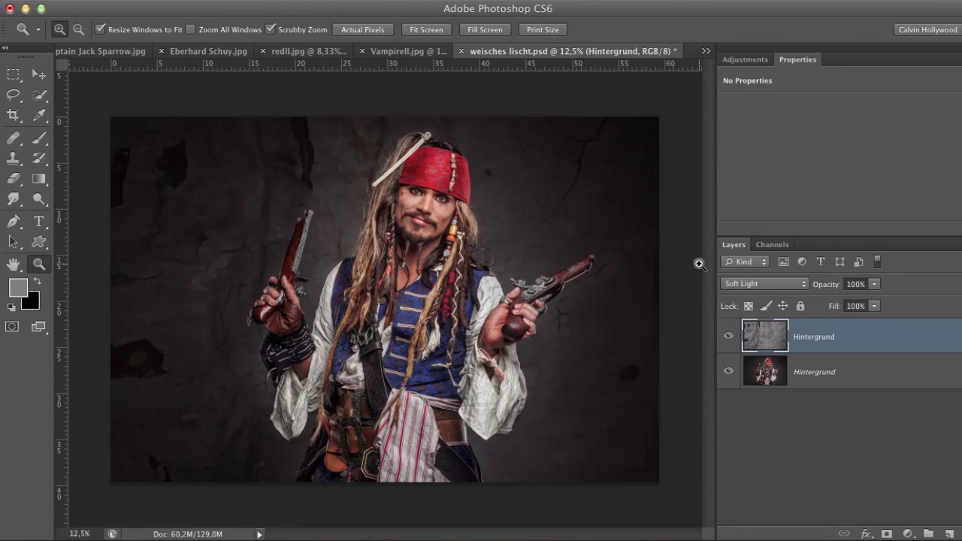
# Step: Toggle the Soft Light texture off and on twice to compare with the plain pirate
pyautogui.click(729, 338)
pyautogui.click(729, 338)
pyautogui.click(729, 337)
pyautogui.click(729, 336)
# Step: Add a white layer mask to the texture and ready a black Brush at 100% opacity
pyautogui.click(887, 534)
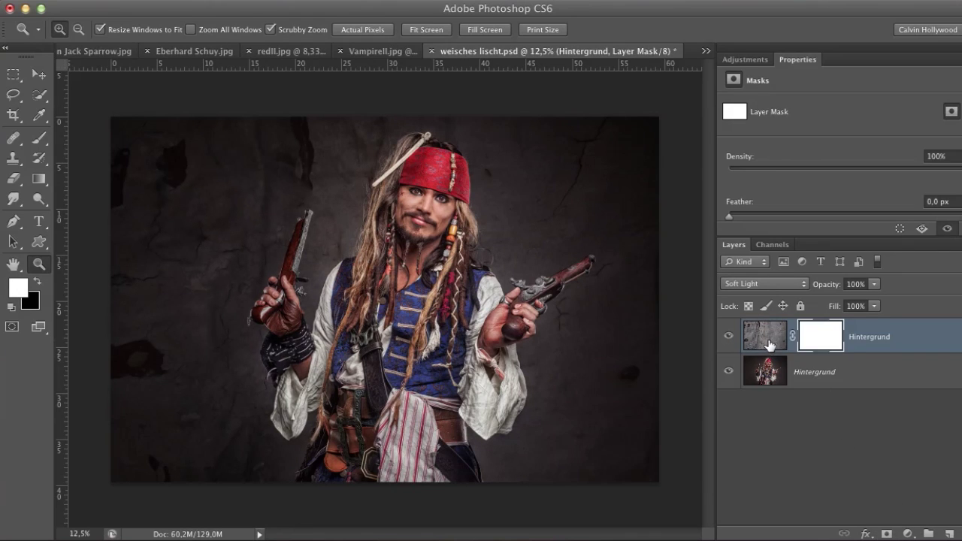
pyautogui.click(39, 139)
pyautogui.click(38, 283)
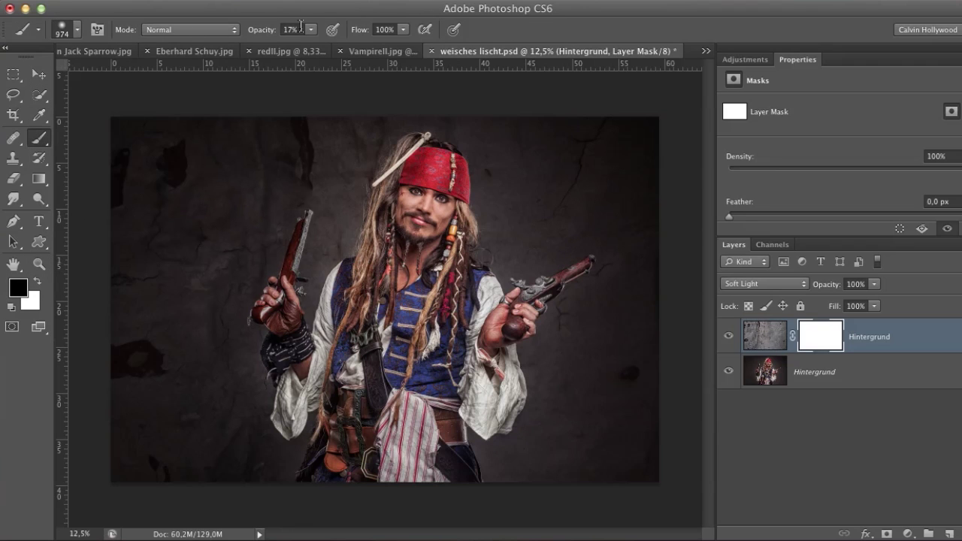
pyautogui.moveTo(258, 34); pyautogui.dragTo(367, 34)
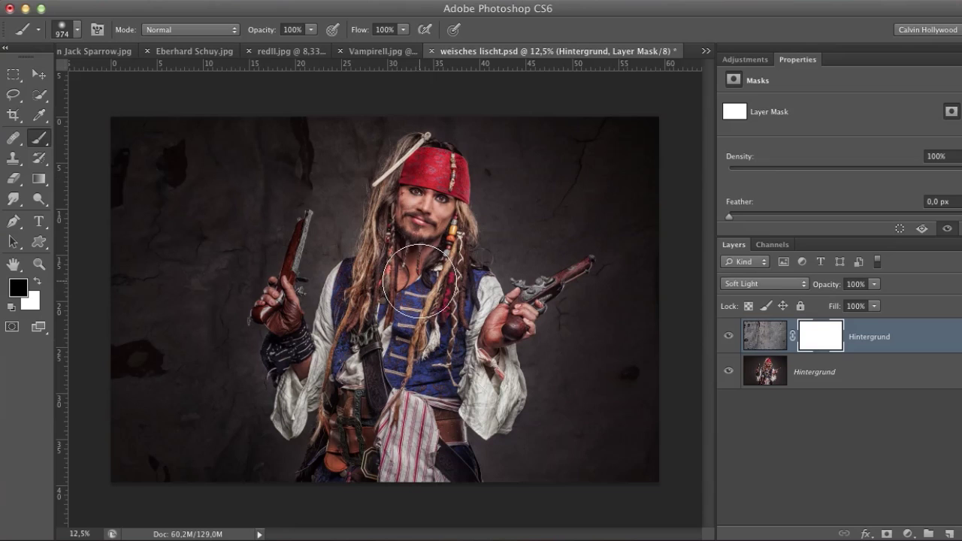
# Step: Zoom in on the chest and hair, comparing texture on and off, then zoom back out
pyautogui.click(38, 266)
pyautogui.click(442, 278)
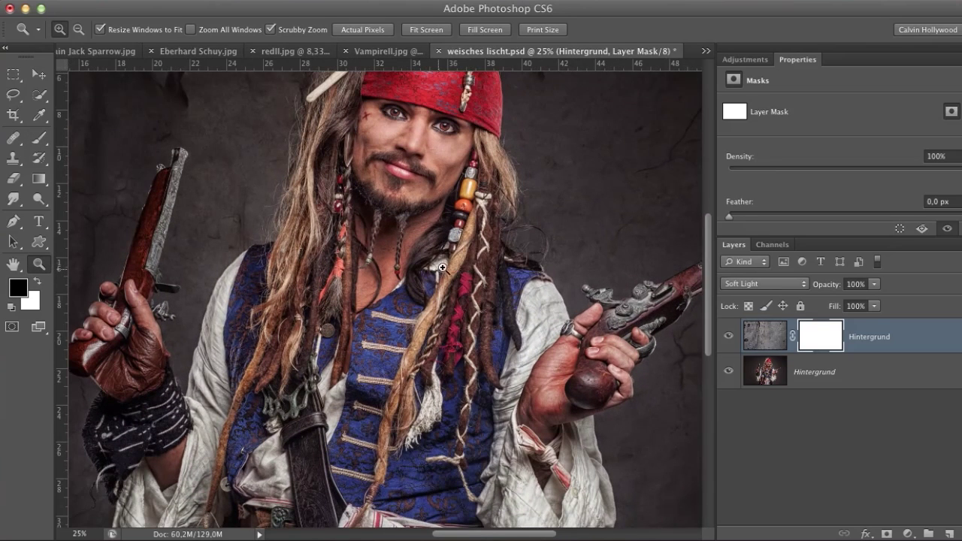
pyautogui.click(729, 338)
pyautogui.click(728, 338)
pyautogui.click(263, 216)
pyautogui.click(263, 216)
pyautogui.click(264, 216)
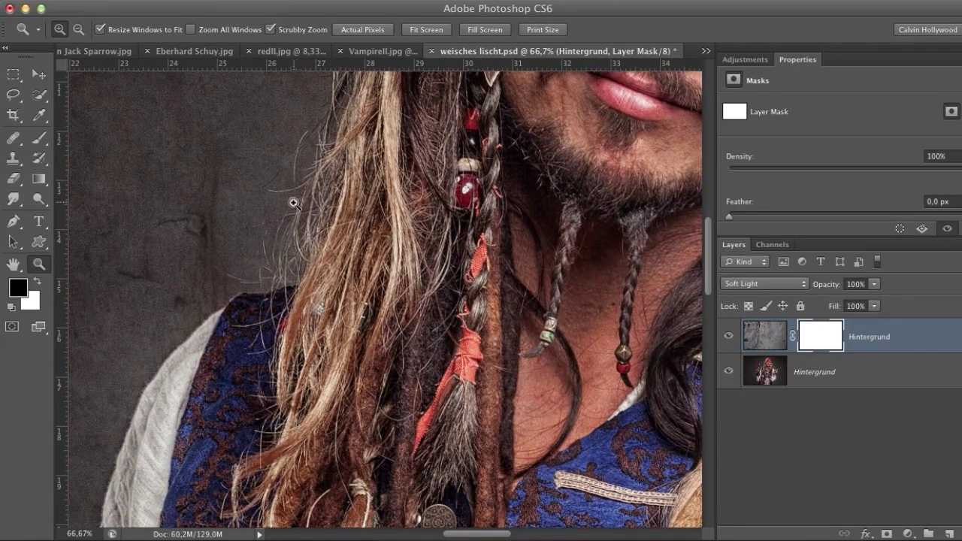
pyautogui.keyDown('alt'); pyautogui.click(328, 199); pyautogui.keyUp('alt')
pyautogui.keyDown('alt'); pyautogui.click(328, 200); pyautogui.keyUp('alt')
pyautogui.keyDown('alt'); pyautogui.click(329, 200); pyautogui.keyUp('alt')
pyautogui.keyDown('alt'); pyautogui.click(329, 201); pyautogui.keyUp('alt')
pyautogui.keyDown('alt'); pyautogui.click(328, 200); pyautogui.keyUp('alt')
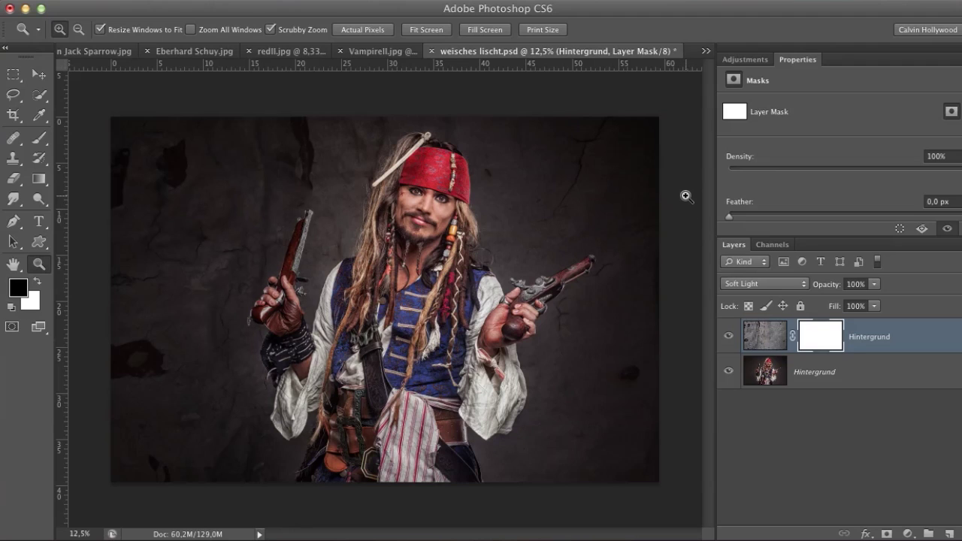
# Step: Paint black over the pirate's figure on the mask, shrinking the brush to 186 px for edges
pyautogui.click(39, 137)
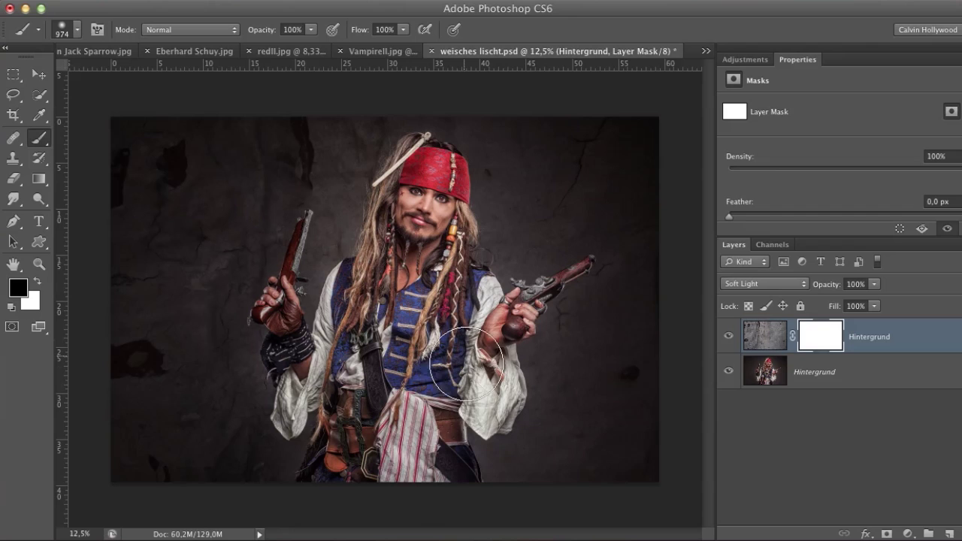
pyautogui.moveTo(398, 483)
pyautogui.mouseDown()
pyautogui.moveTo(376, 422)
pyautogui.moveTo(437, 361)
pyautogui.mouseUp()
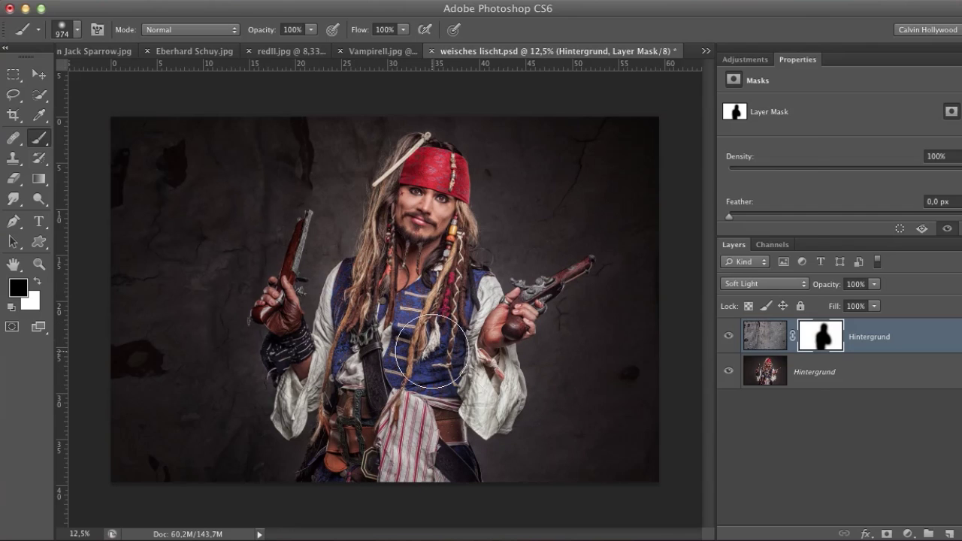
pyautogui.rightClick(434, 352)
pyautogui.moveTo(590, 56); pyautogui.dragTo(557, 57)
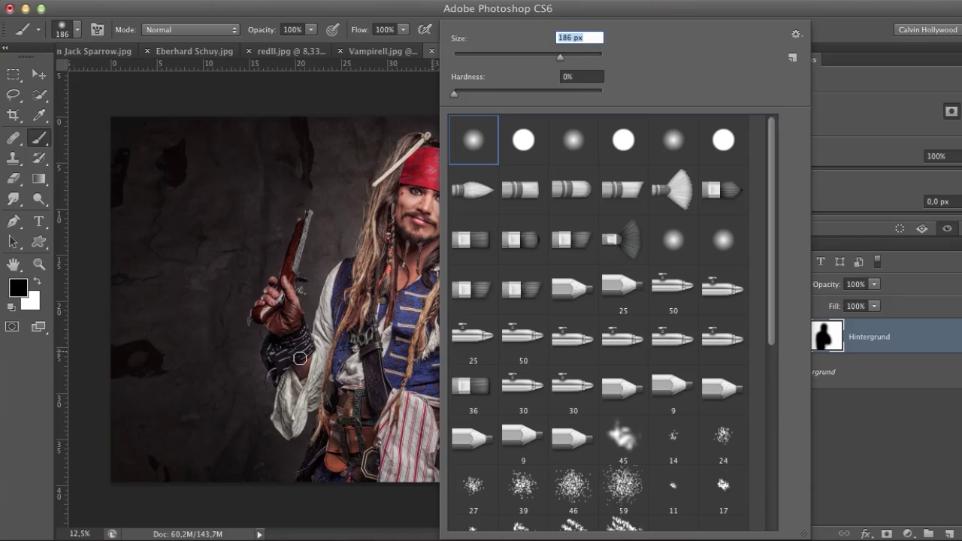
pyautogui.press('Return')
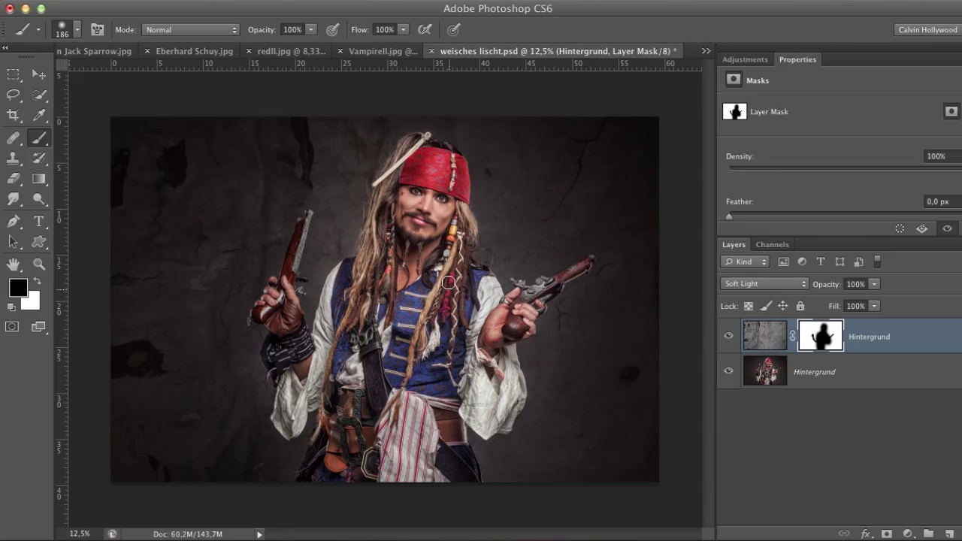
# Step: Zoom in on the pirate's vest and toggle the masked texture on and off repeatedly
pyautogui.click(39, 263)
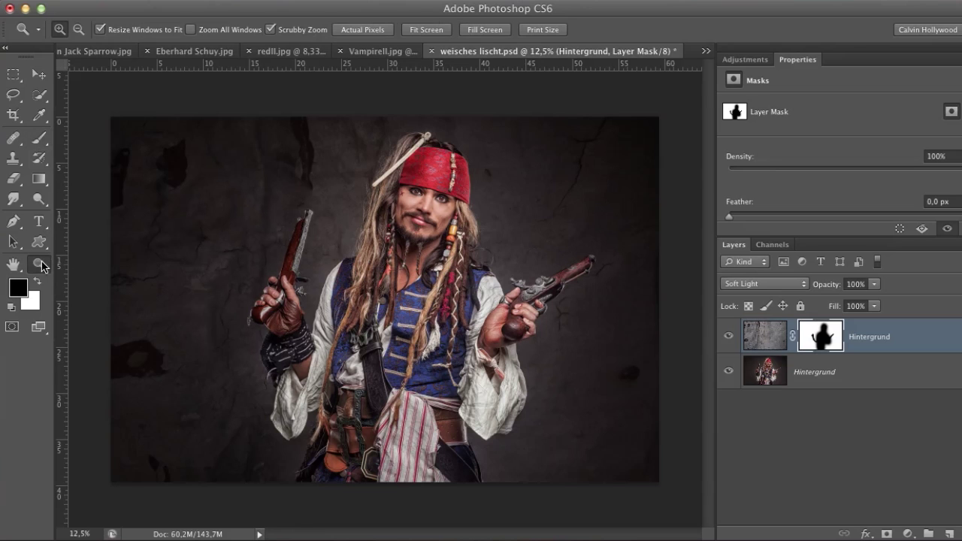
pyautogui.click(469, 283)
pyautogui.click(729, 337)
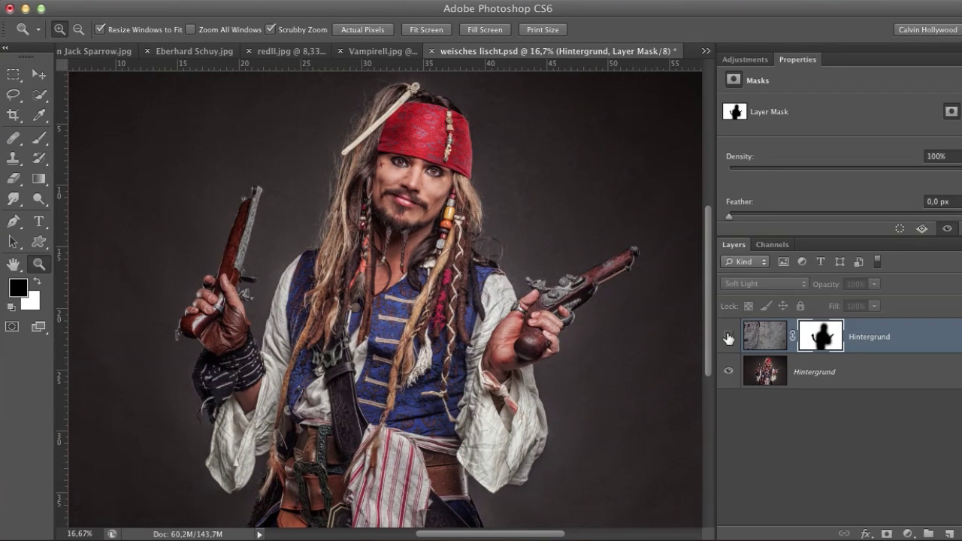
pyautogui.click(728, 337)
pyautogui.click(729, 336)
pyautogui.click(729, 337)
pyautogui.click(729, 337)
pyautogui.click(730, 338)
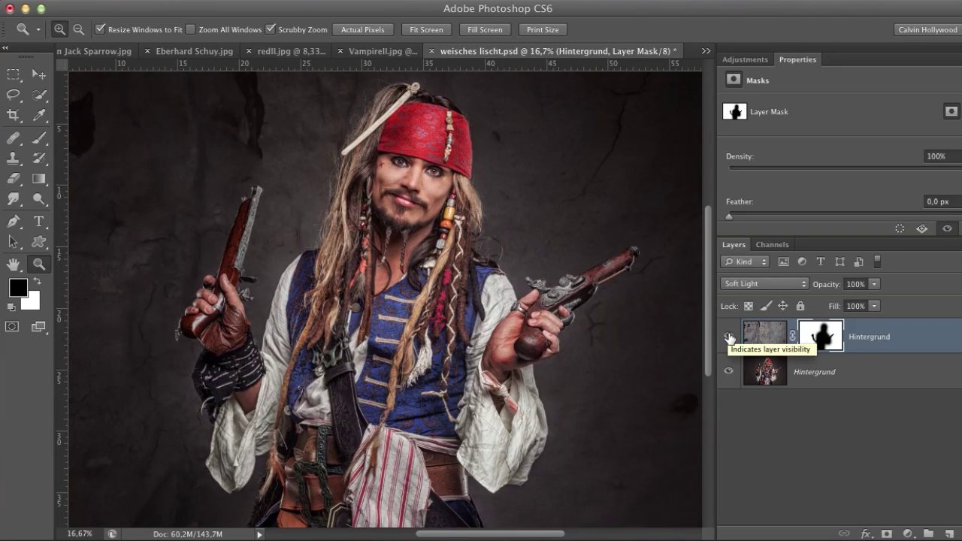
# Step: Zoom back out, leave the texture layer hidden, and select the original portrait layer
pyautogui.keyDown('alt'); pyautogui.click(432, 327); pyautogui.keyUp('alt')
pyautogui.keyDown('alt'); pyautogui.click(499, 324); pyautogui.keyUp('alt')
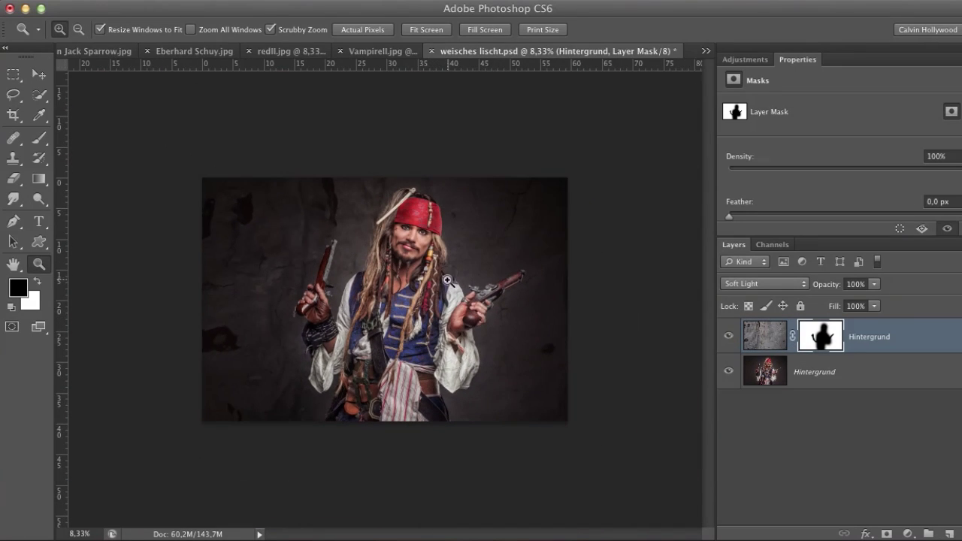
pyautogui.click(404, 302)
pyautogui.click(730, 337)
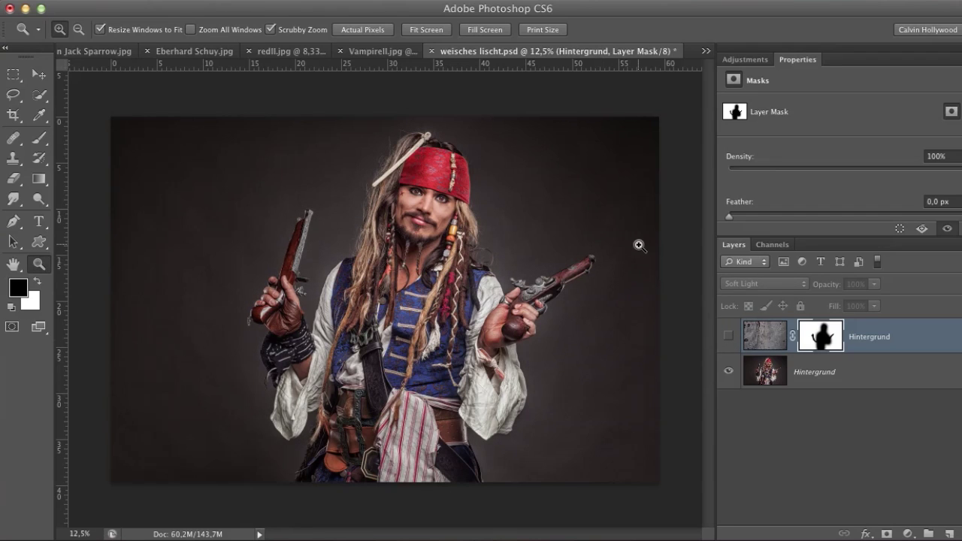
pyautogui.click(729, 337)
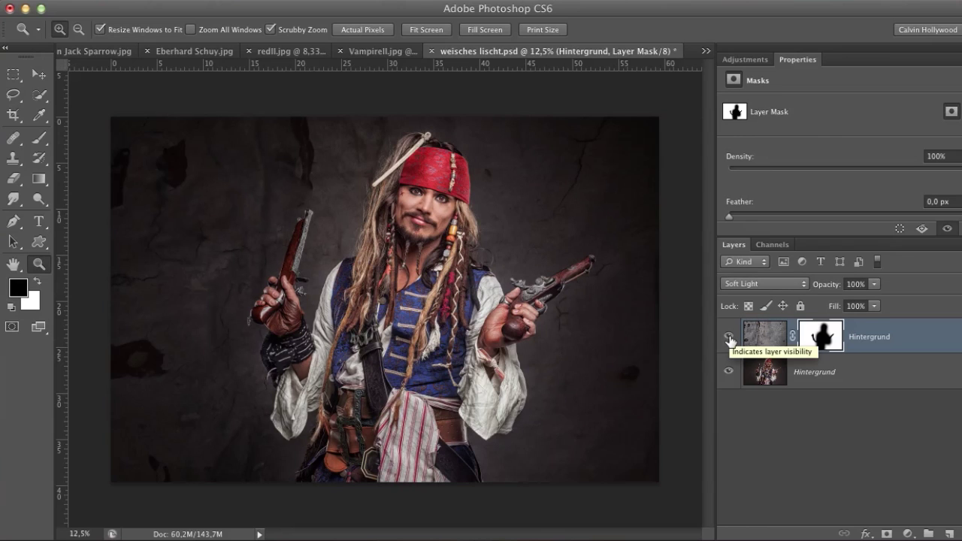
pyautogui.click(729, 338)
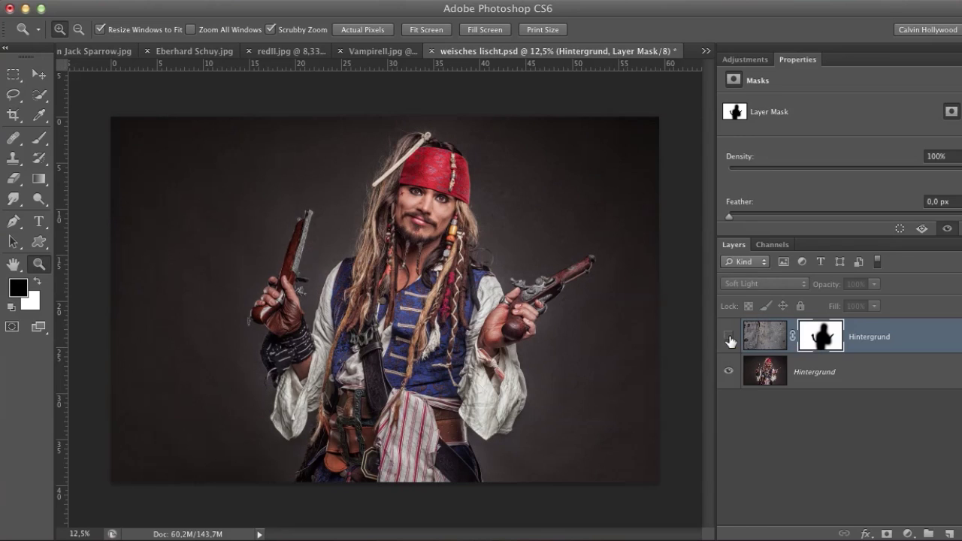
pyautogui.click(761, 370)
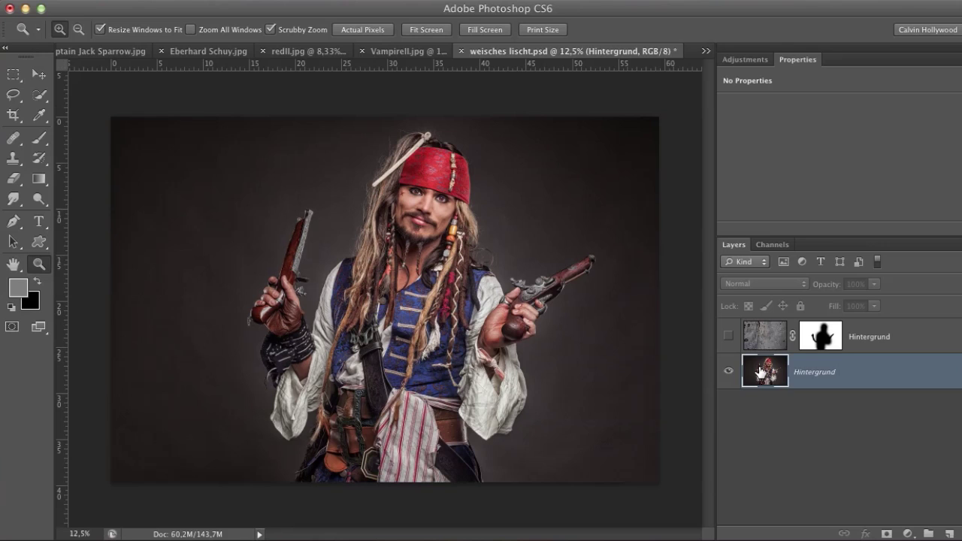
# Step: Show the texture layer again, target its mask, and set its blending to Normal
pyautogui.click(728, 337)
pyautogui.click(759, 337)
pyautogui.click(820, 337)
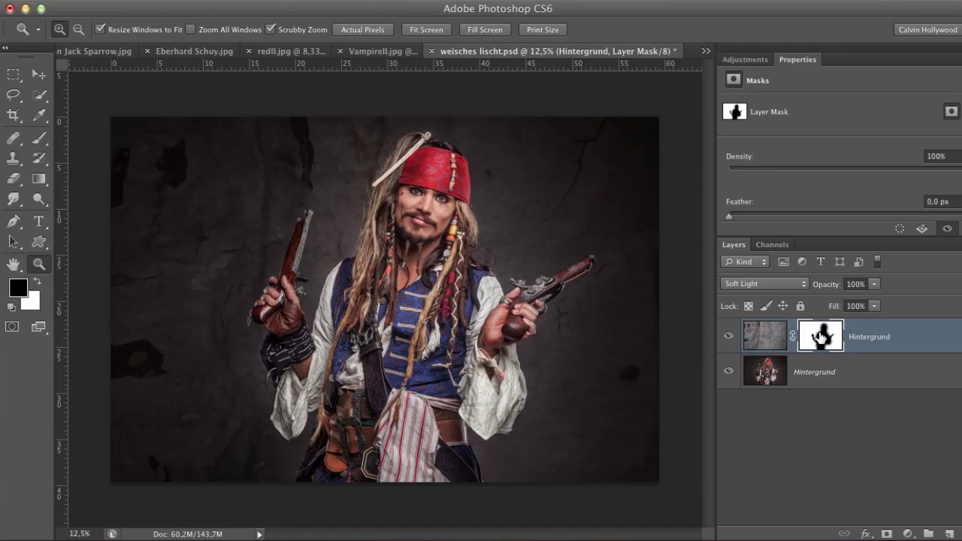
pyautogui.click(764, 284)
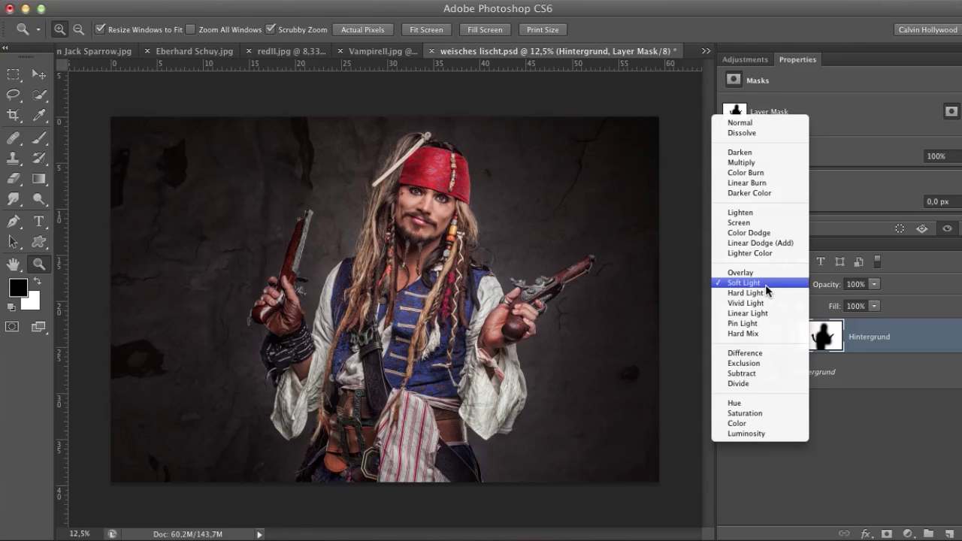
pyautogui.click(749, 123)
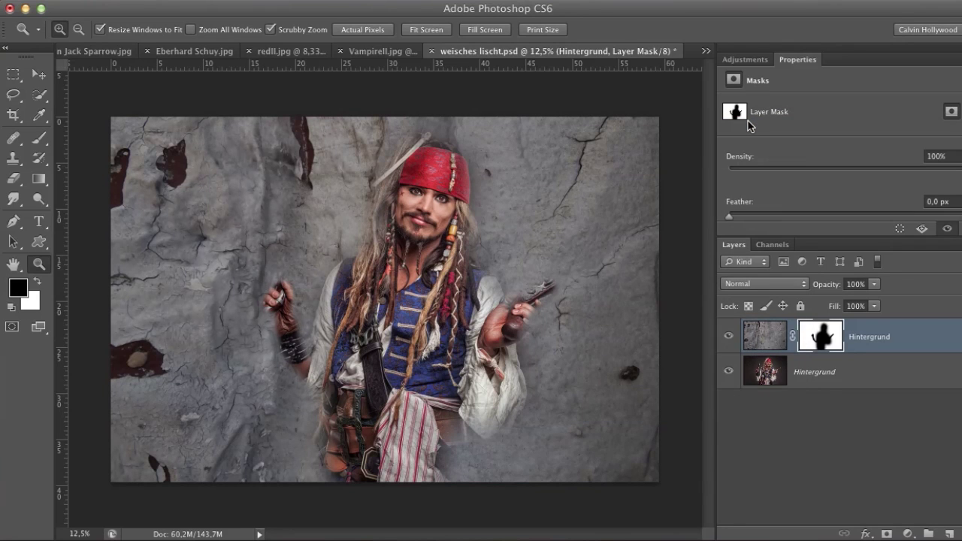
# Step: Try Soft Light and Overlay blending for the texture, finally keeping Soft Light
pyautogui.click(760, 284)
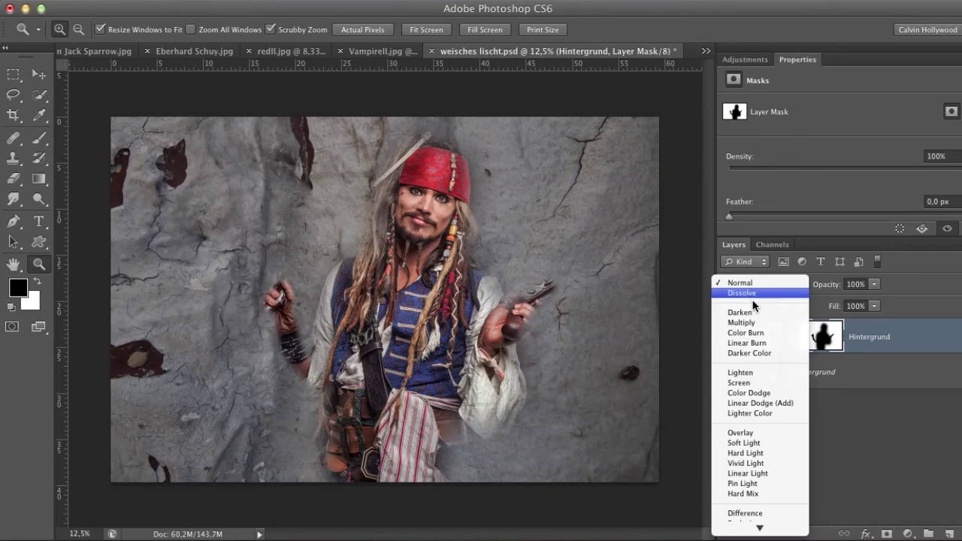
pyautogui.click(762, 442)
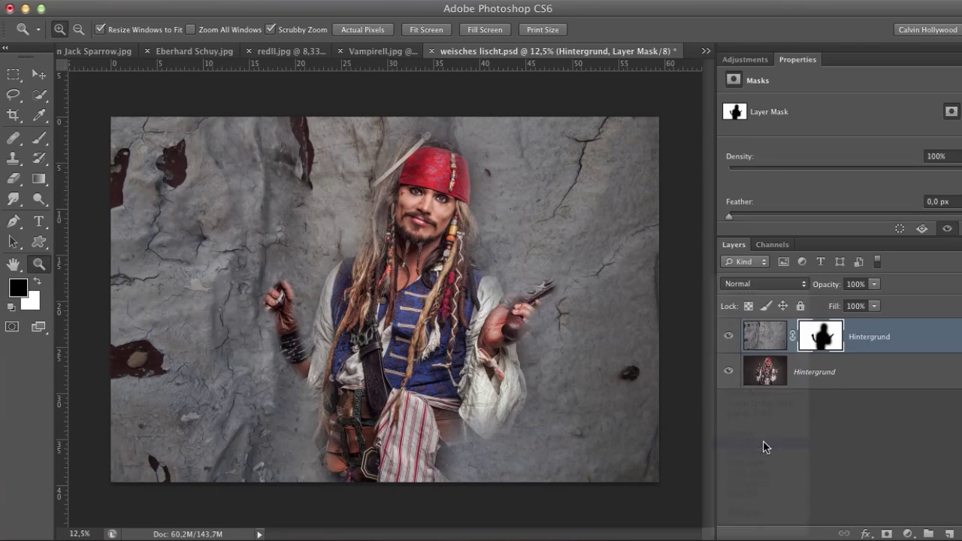
pyautogui.click(764, 283)
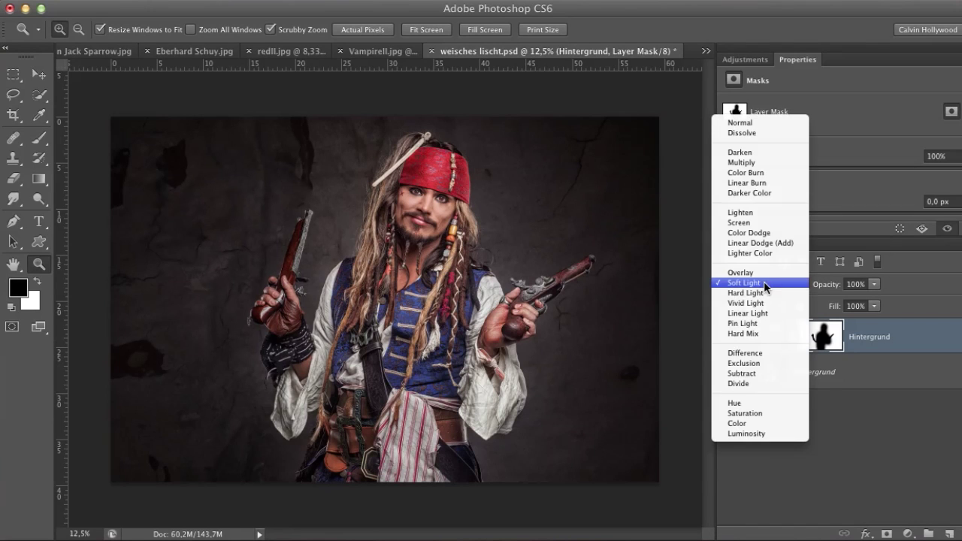
pyautogui.click(760, 272)
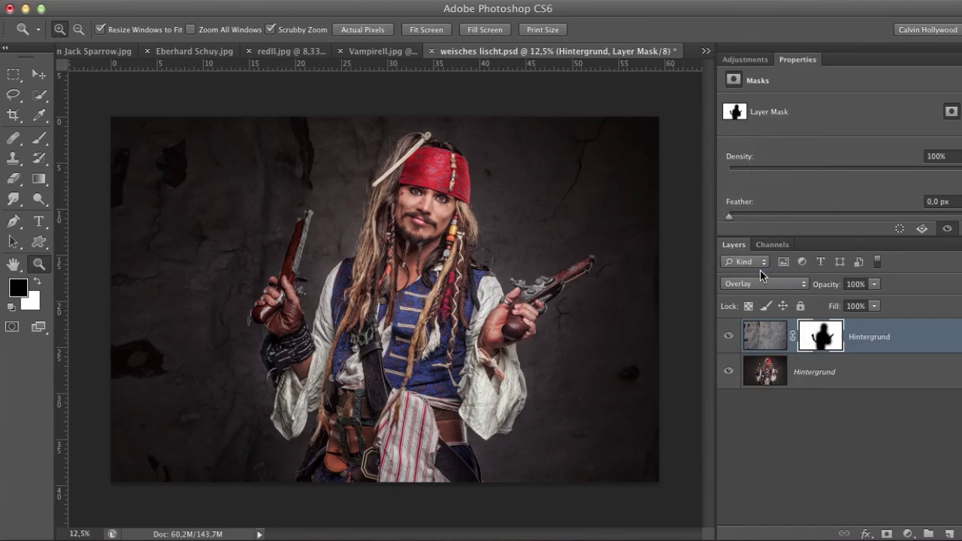
pyautogui.click(767, 285)
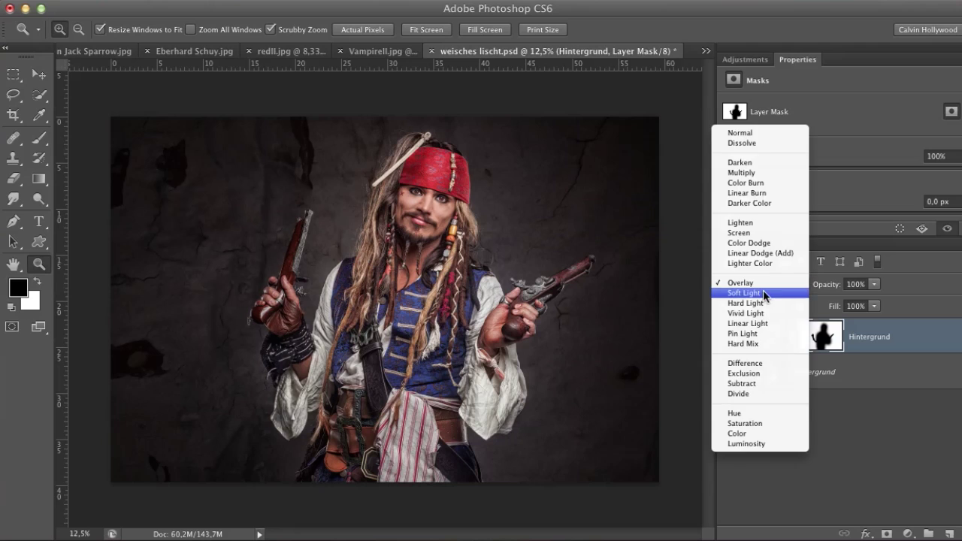
pyautogui.click(765, 293)
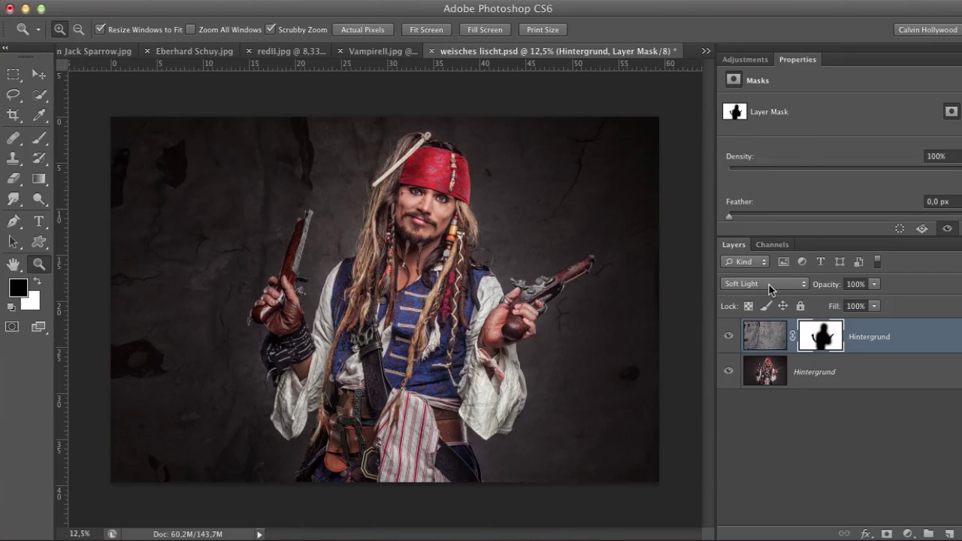